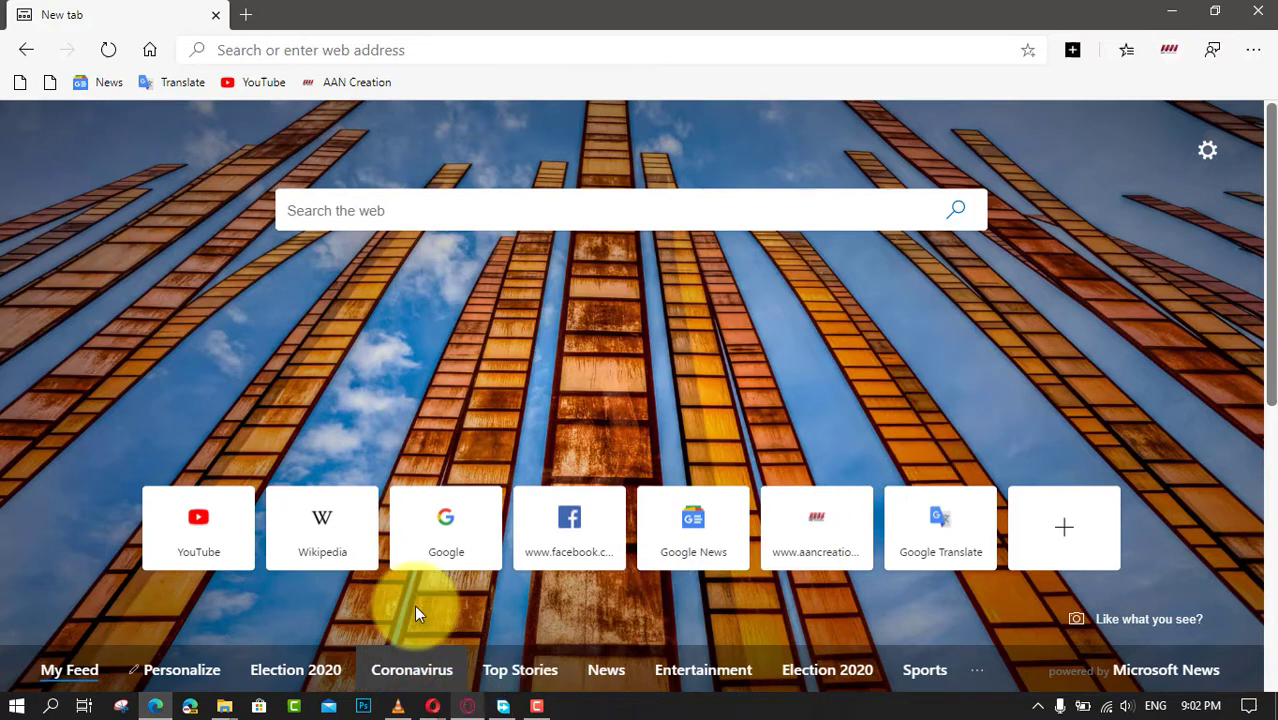
Open Wikipedia and Facebook from the start-page tiles in separate tabs, then start a new tab.
{"action": "left_click", "coordinate": [316, 520]}
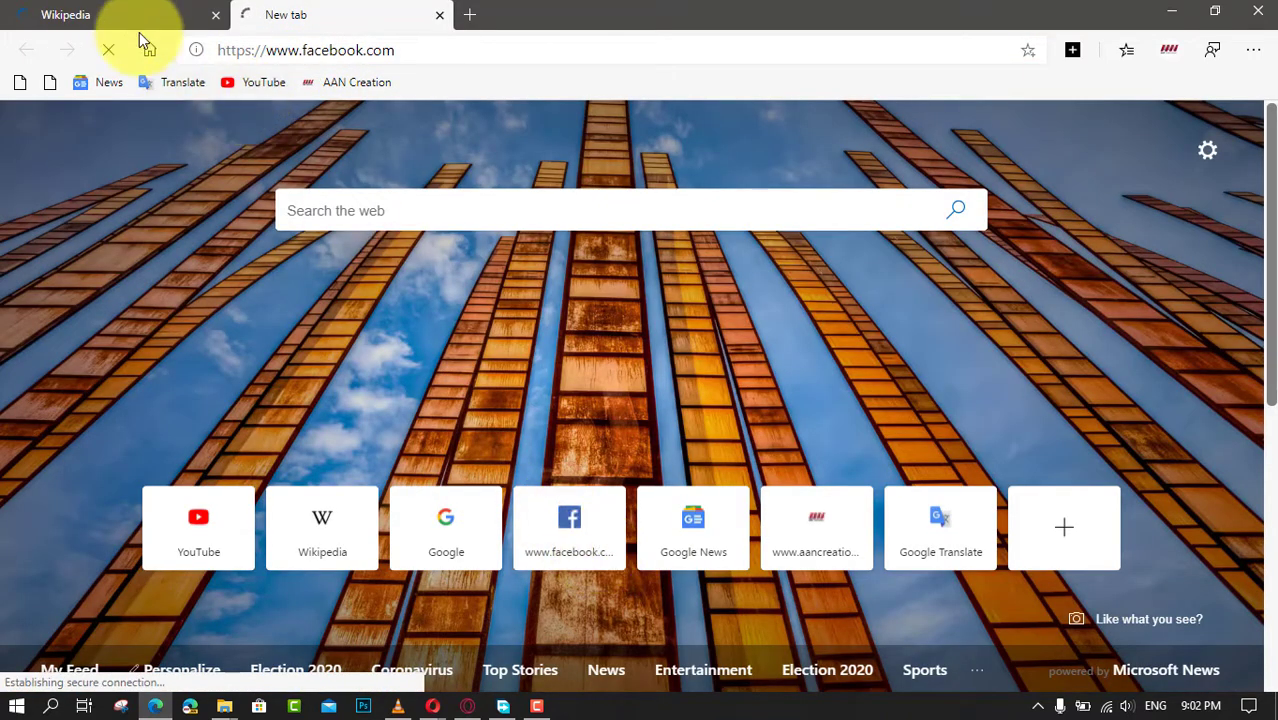
{"action": "left_click", "coordinate": [127, 22]}
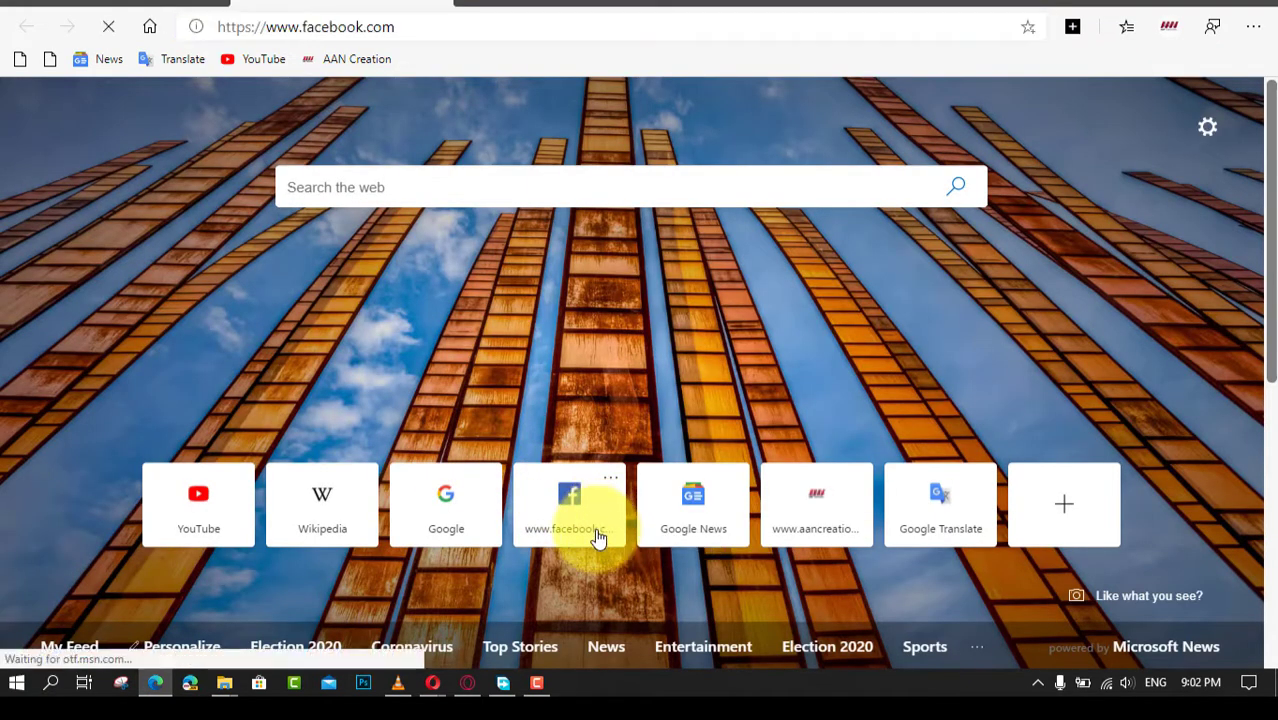
{"action": "left_click", "coordinate": [110, 27]}
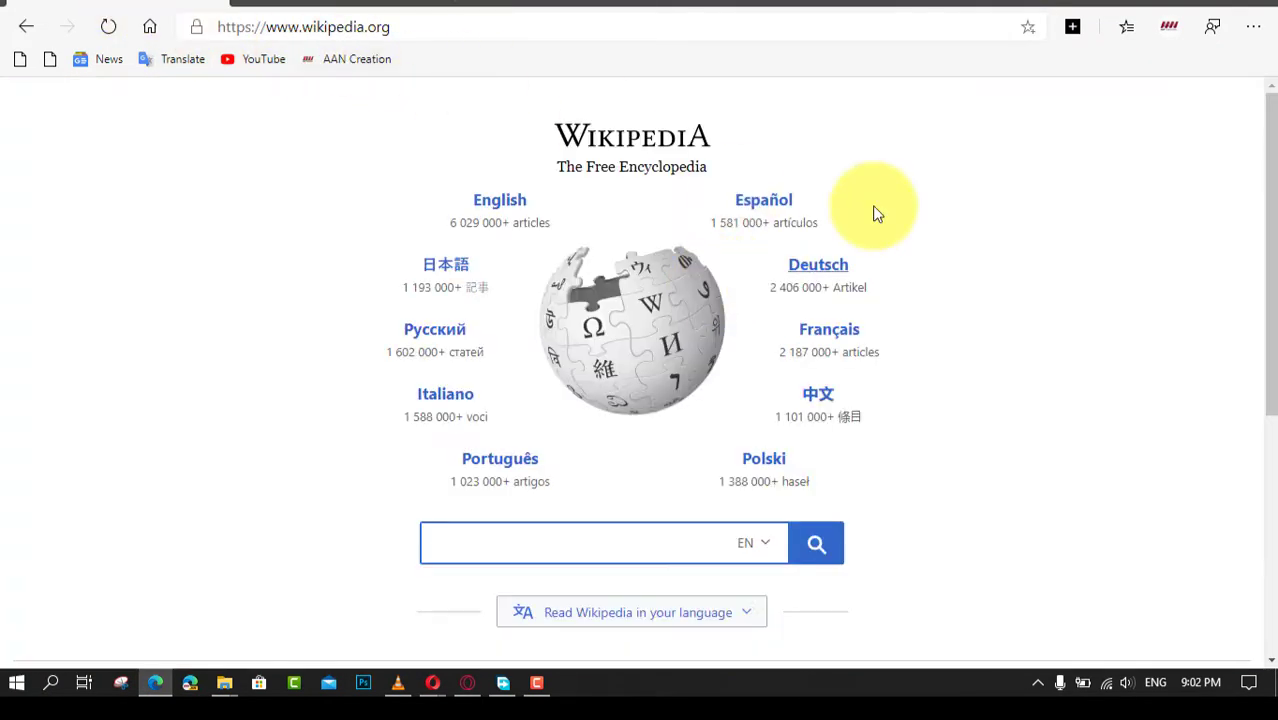
{"action": "left_click", "coordinate": [485, 4]}
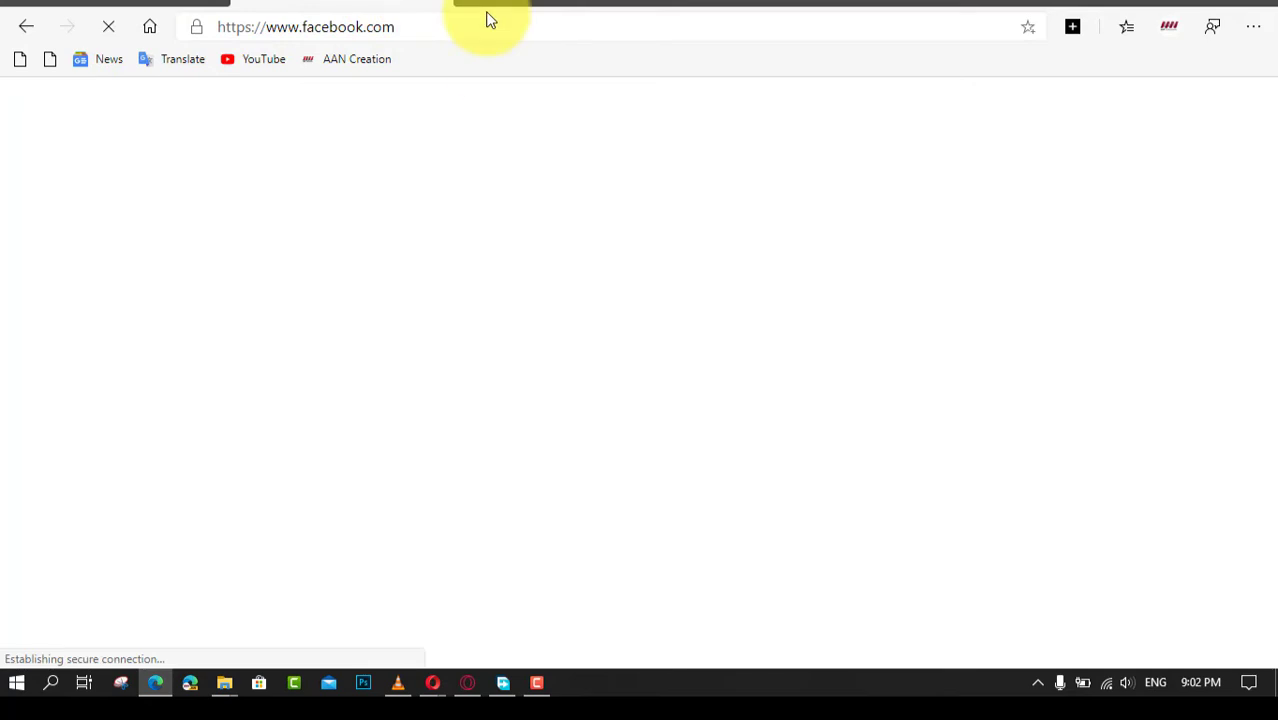
{"action": "key", "text": "ctrl+t"}
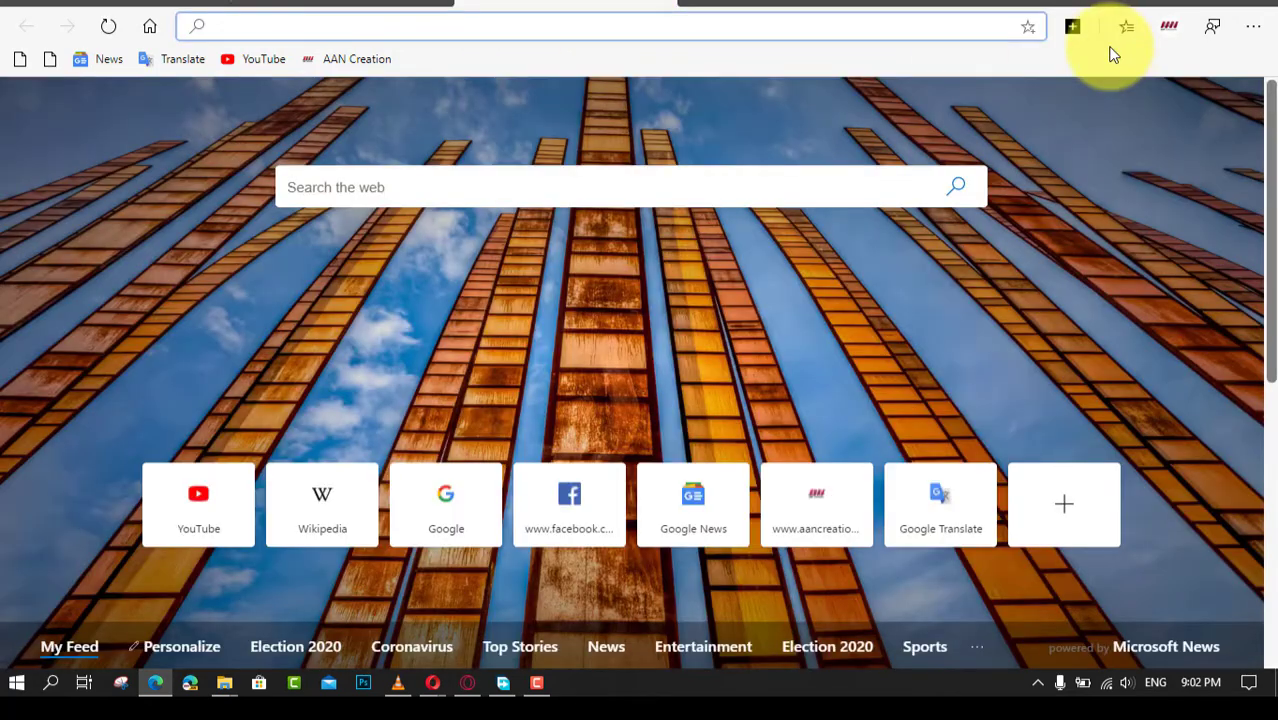
Set the default page zoom to 67% in Appearance settings and view the Facebook tab.
{"action": "left_click", "coordinate": [1252, 62]}
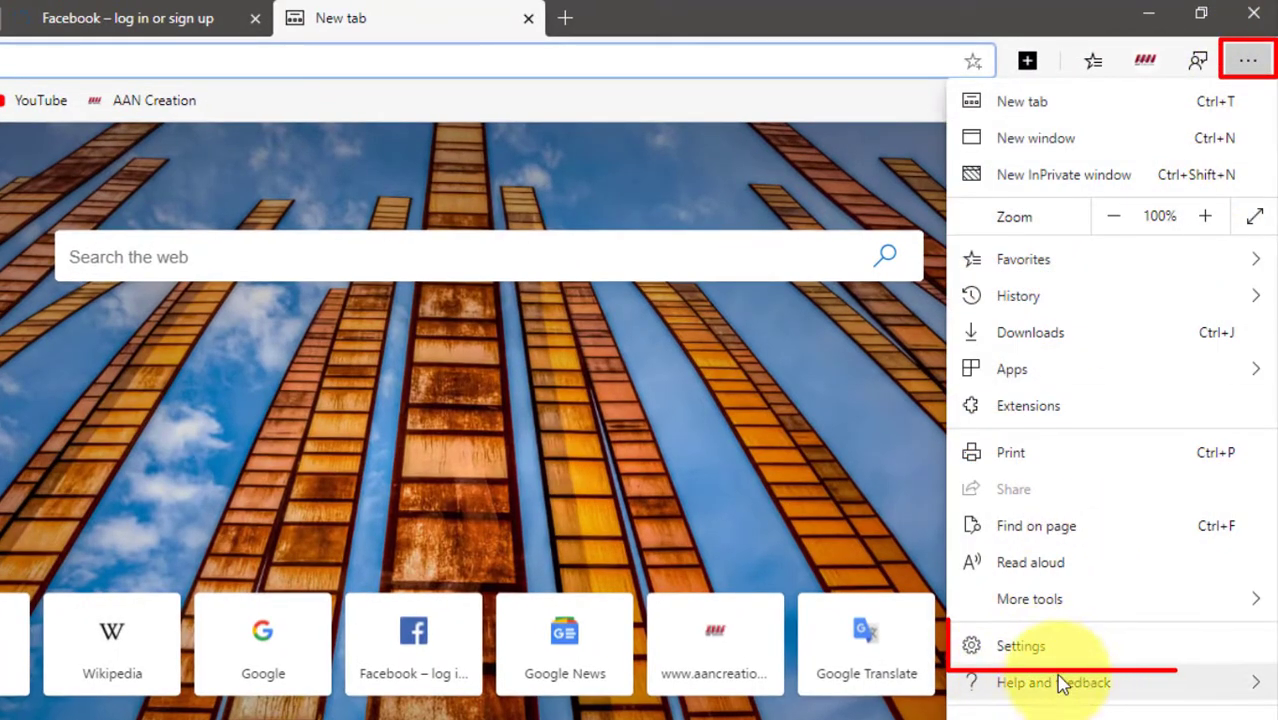
{"action": "left_click", "coordinate": [1055, 657]}
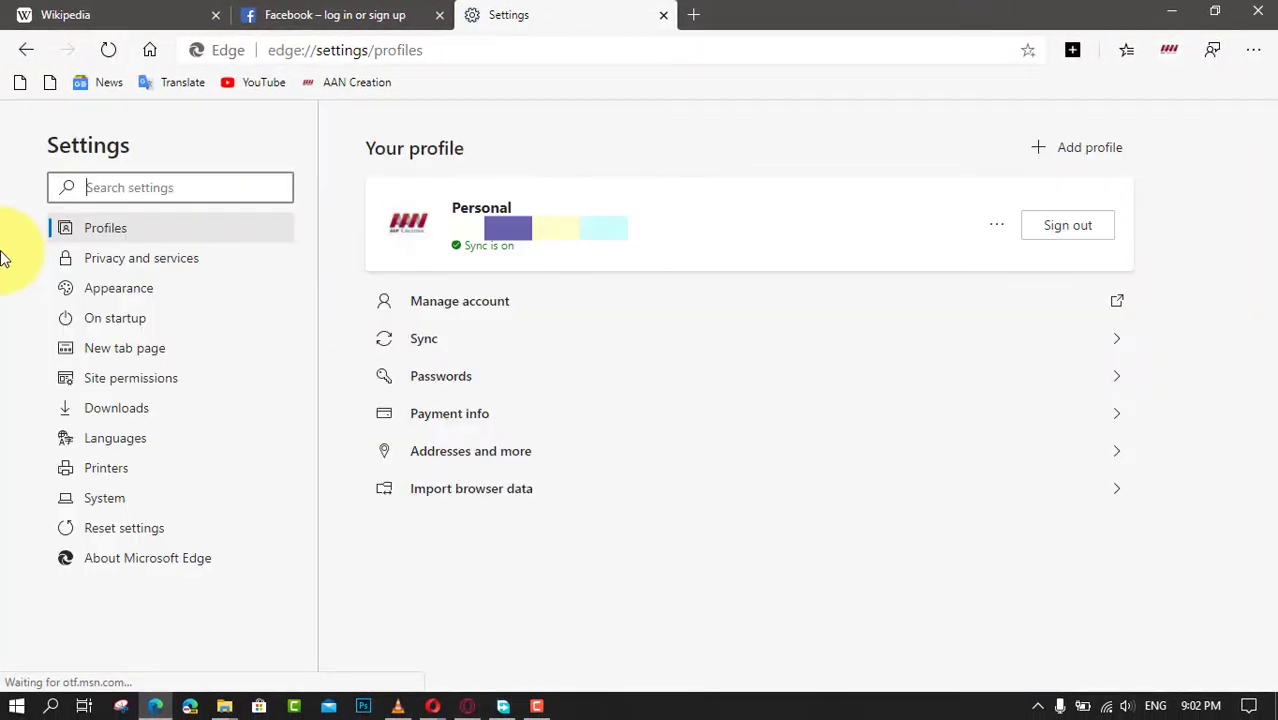
{"action": "left_click", "coordinate": [172, 292]}
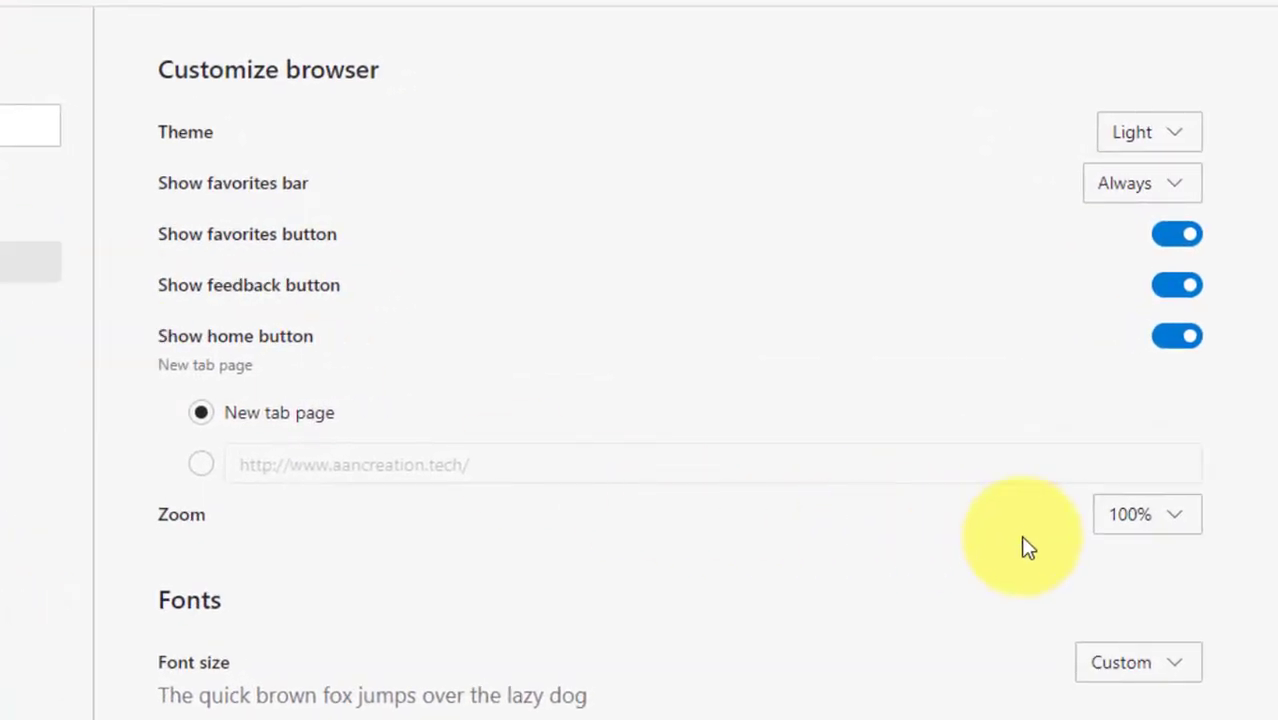
{"action": "left_click", "coordinate": [1178, 515]}
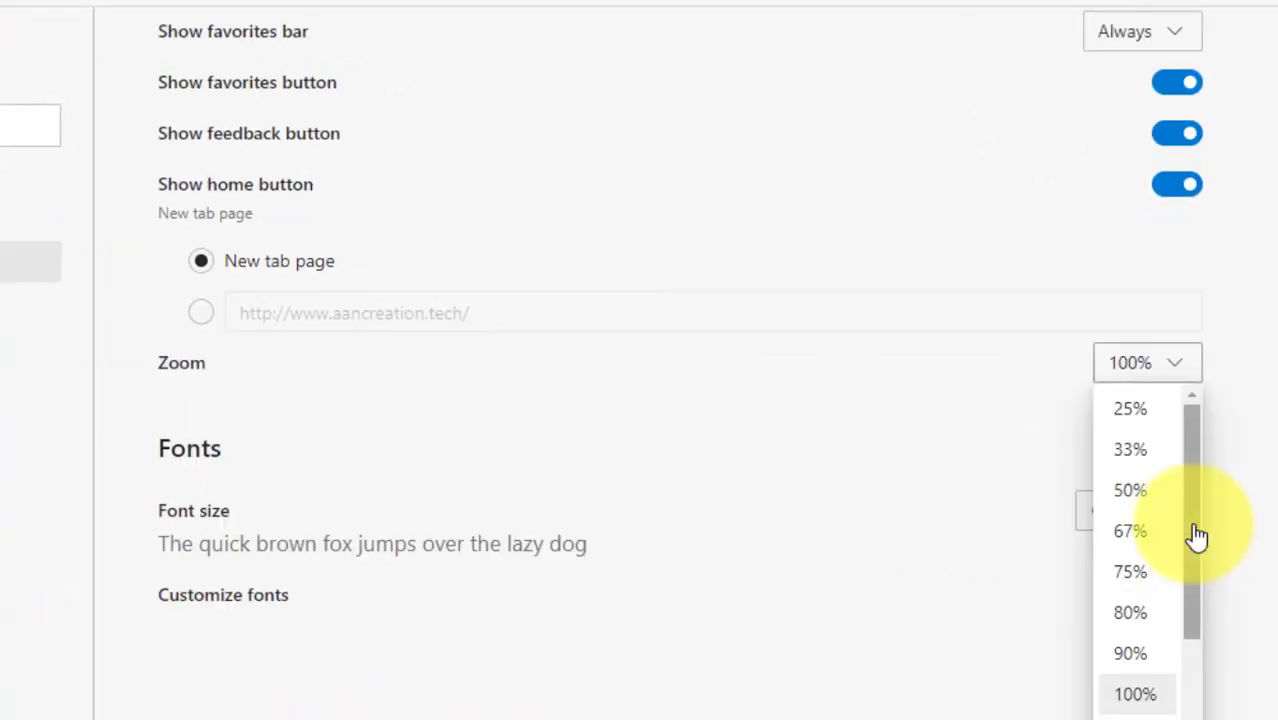
{"action": "left_click", "coordinate": [1134, 540]}
{"action": "left_click", "coordinate": [288, 20]}
Reload Wikipedia, then set default zoom to 75% and check the Facebook and Wikipedia tabs.
{"action": "left_click", "coordinate": [108, 50]}
{"action": "left_click", "coordinate": [114, 15]}
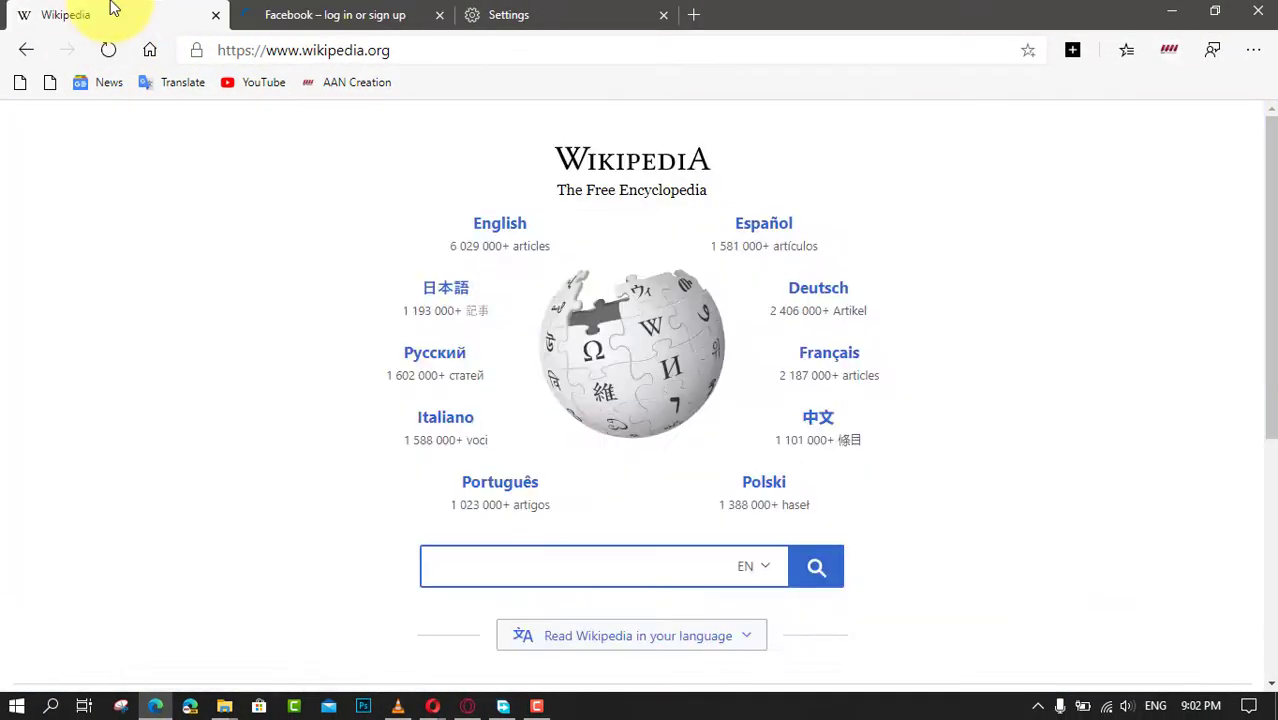
{"action": "left_click", "coordinate": [108, 50]}
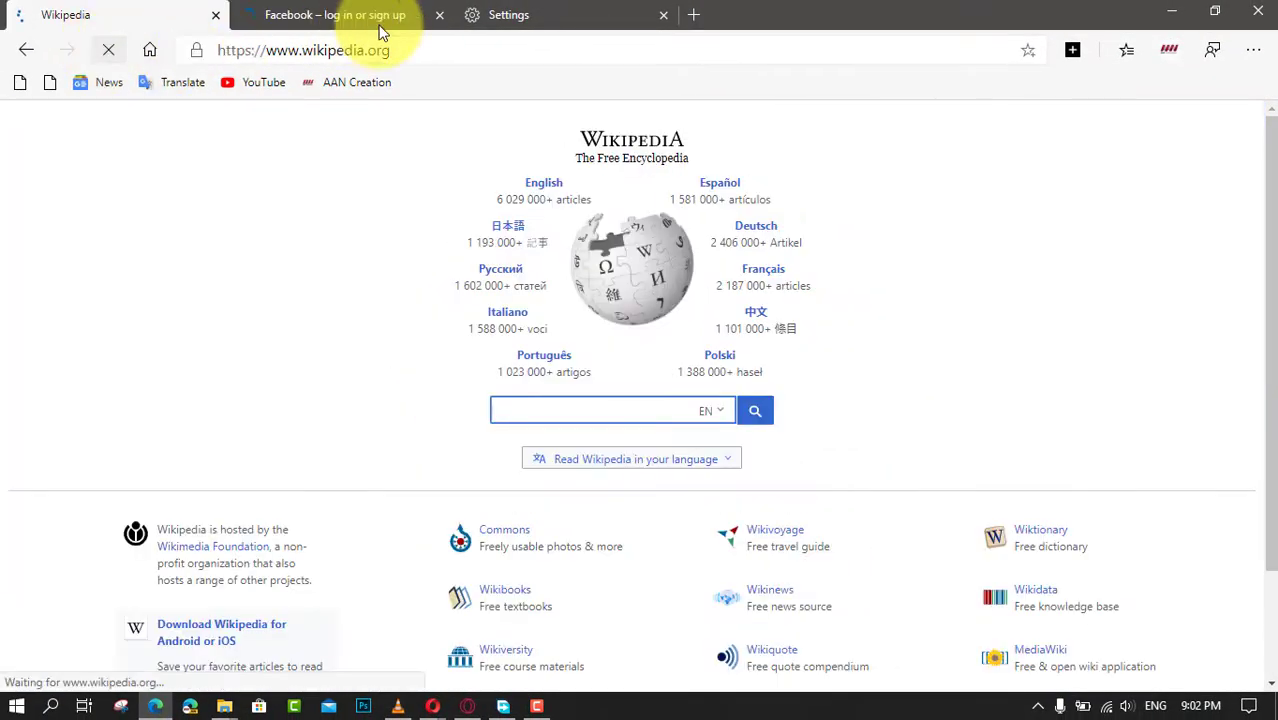
{"action": "left_click", "coordinate": [500, 15]}
{"action": "left_click", "coordinate": [746, 350]}
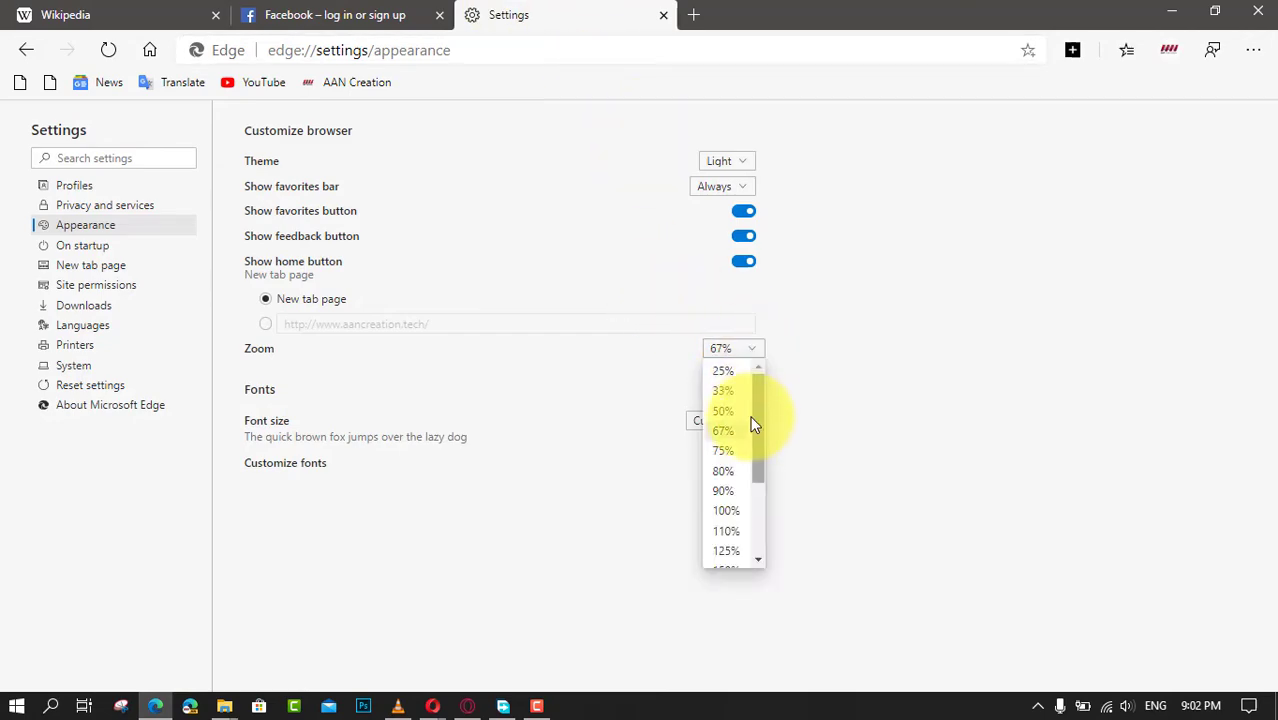
{"action": "left_click", "coordinate": [737, 460]}
{"action": "left_click", "coordinate": [308, 14]}
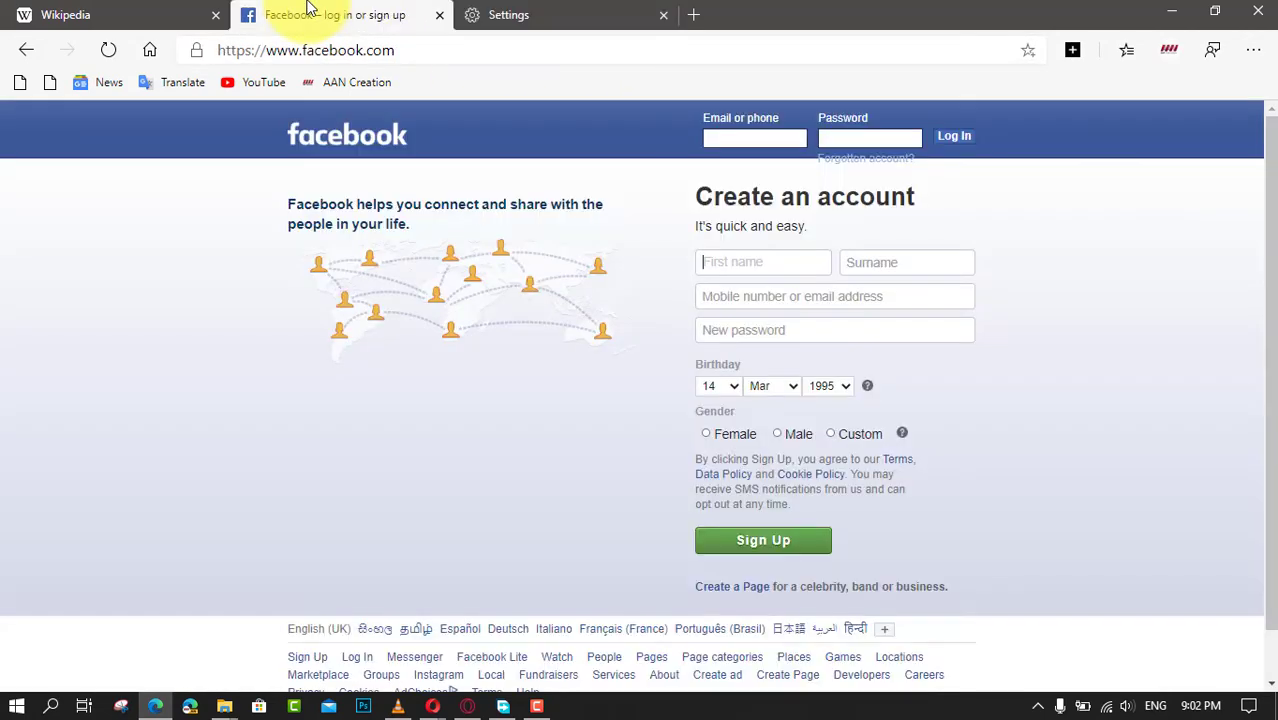
{"action": "left_click", "coordinate": [200, 14]}
Set default zoom back to 100% and check the Wikipedia and Facebook tabs.
{"action": "left_click", "coordinate": [604, 12]}
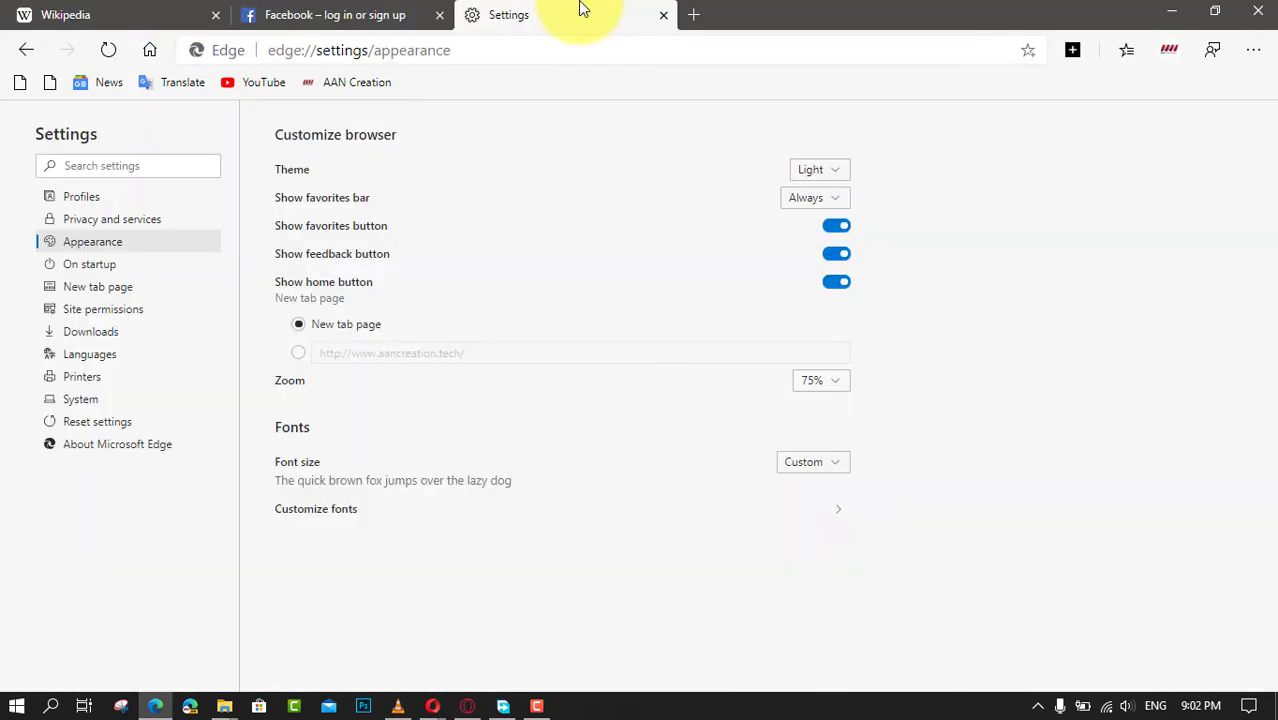
{"action": "left_click", "coordinate": [851, 384]}
{"action": "left_click", "coordinate": [829, 572]}
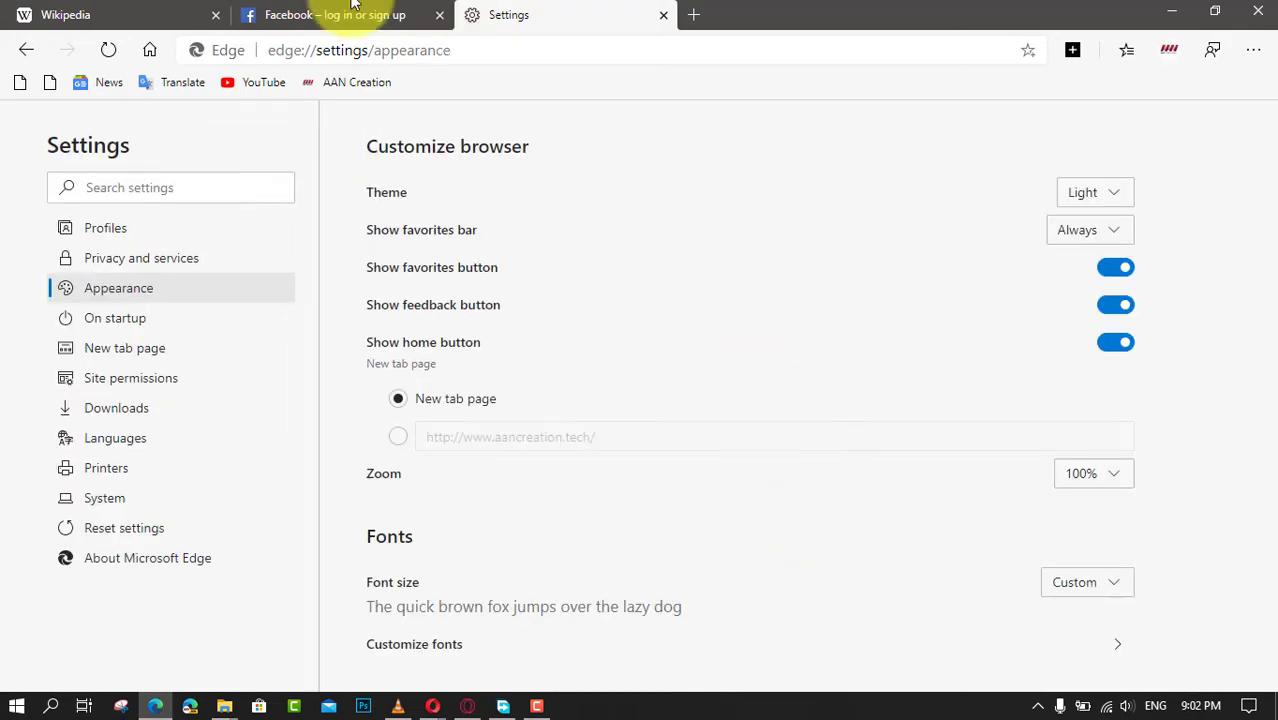
{"action": "left_click", "coordinate": [127, 9]}
{"action": "left_click", "coordinate": [280, 12]}
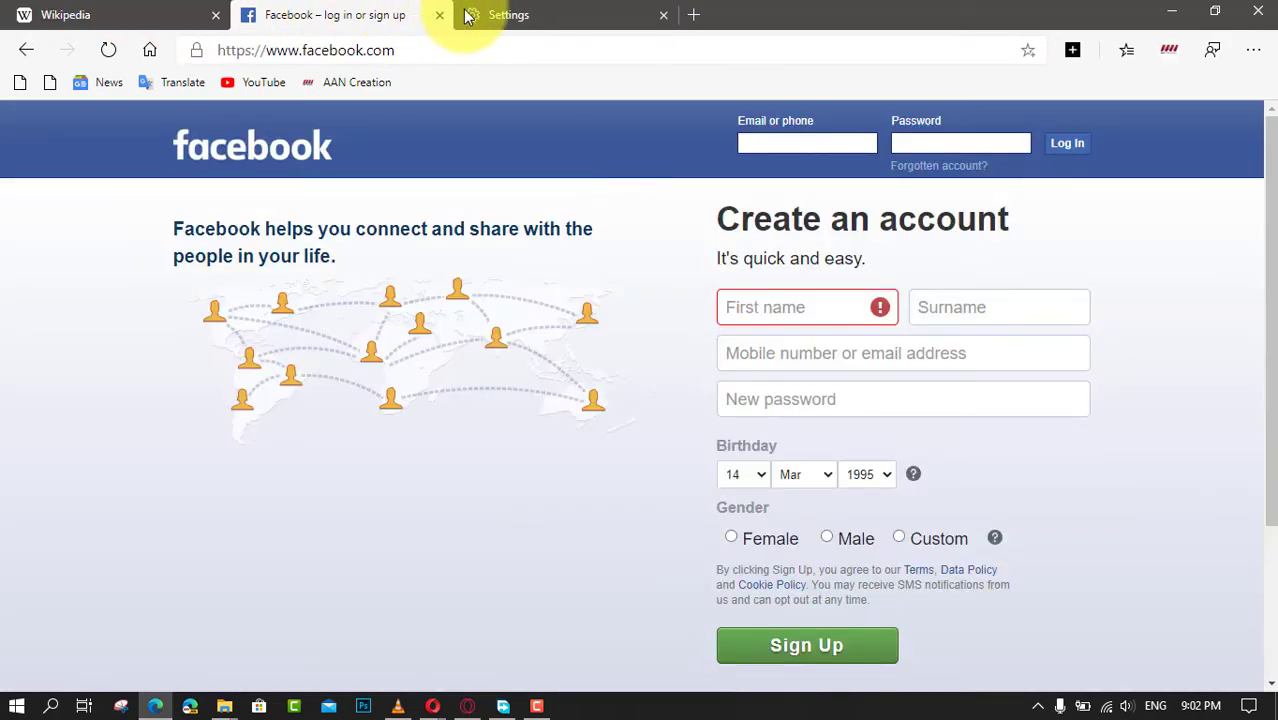
Set the default page zoom to 90% in Appearance settings.
{"action": "left_click", "coordinate": [558, 14]}
{"action": "left_click", "coordinate": [1100, 476]}
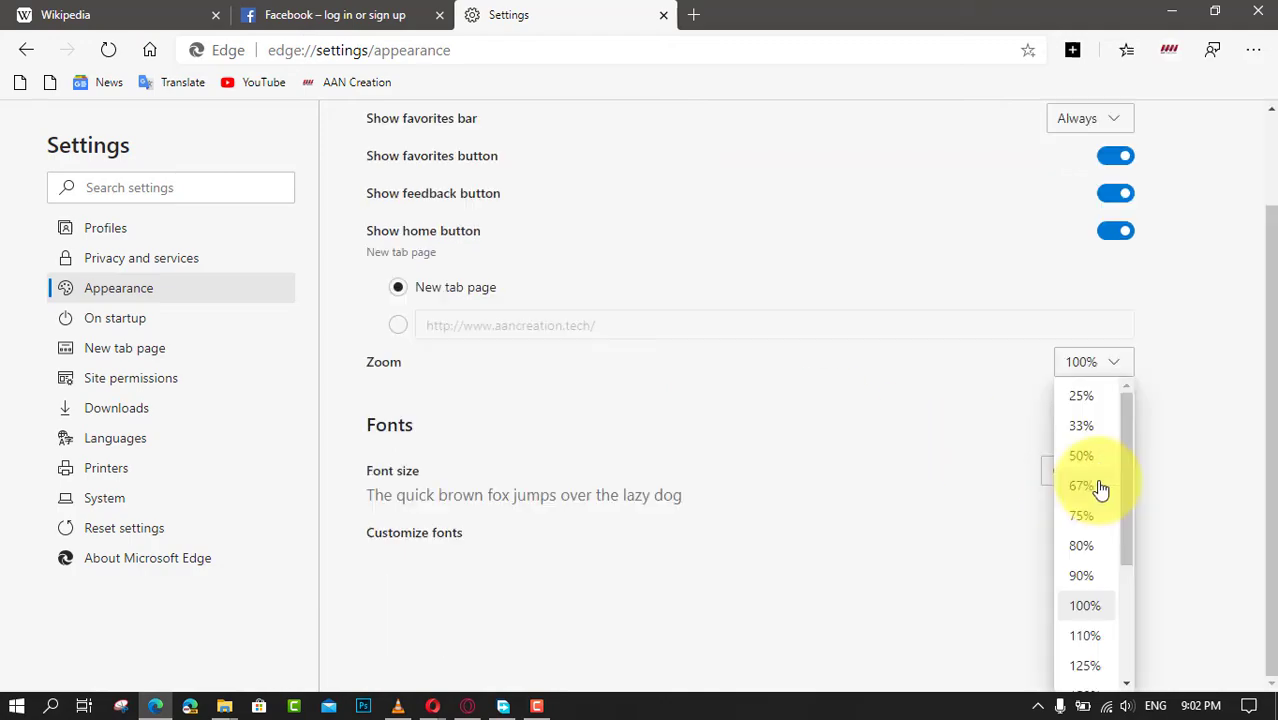
{"action": "left_click", "coordinate": [1085, 577]}
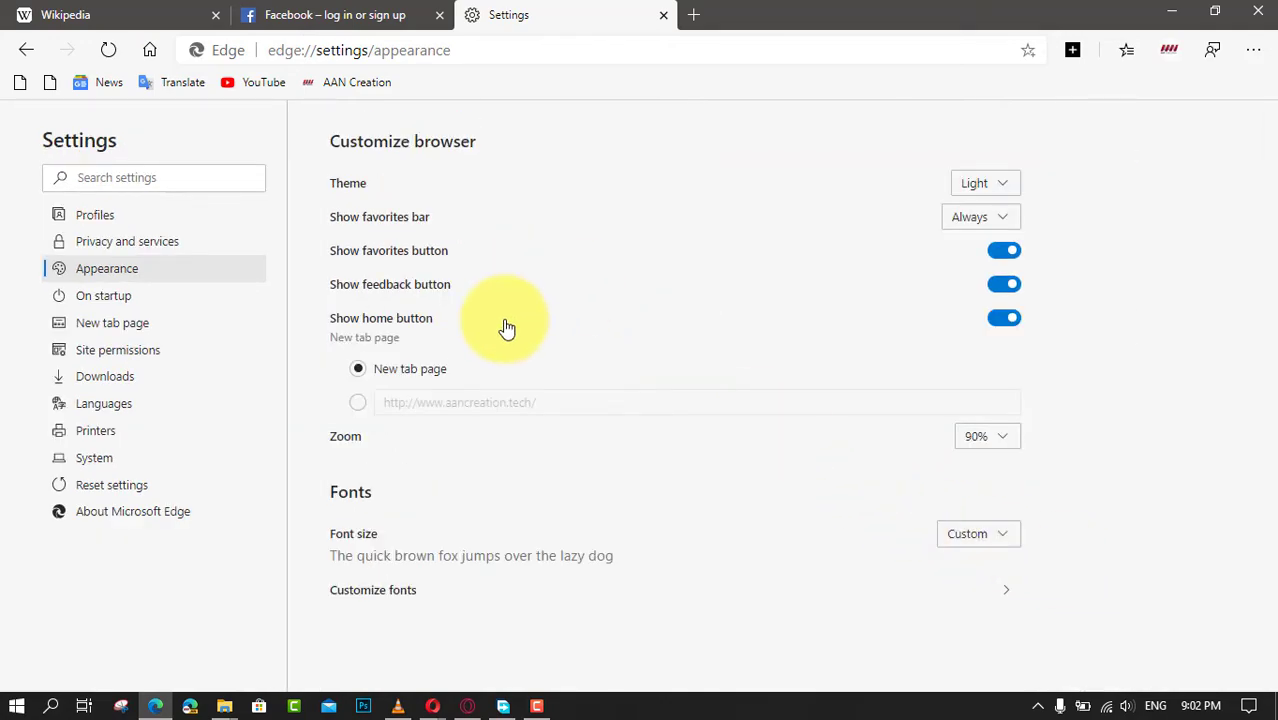